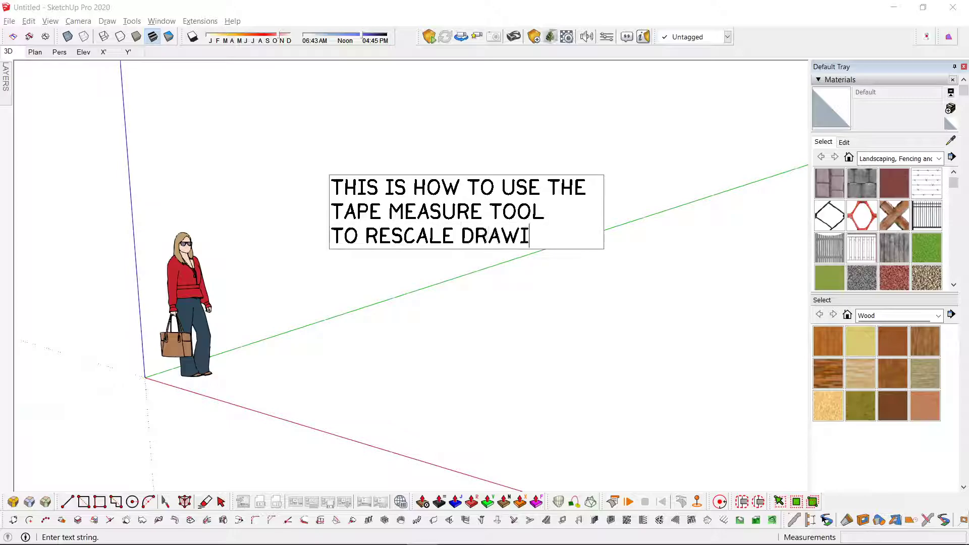
Finish the screen note about rescaling with the Tape Measure tool and erase it from the drawing area
left_click(526, 119)
scroll(554, 179, "down", 2)
mouse_move(555, 178)
middle_mouse_down()
mouse_move(182, 286)
mouse_move(648, 282)
middle_mouse_up()
key("e")
left_click(459, 205)
middle_click_drag(429, 262, 429, 358)
Draw overlapping rectangles on the ground beside the red axis to form a stepped plan with a narrow arm
key("r")
left_click(322, 379)
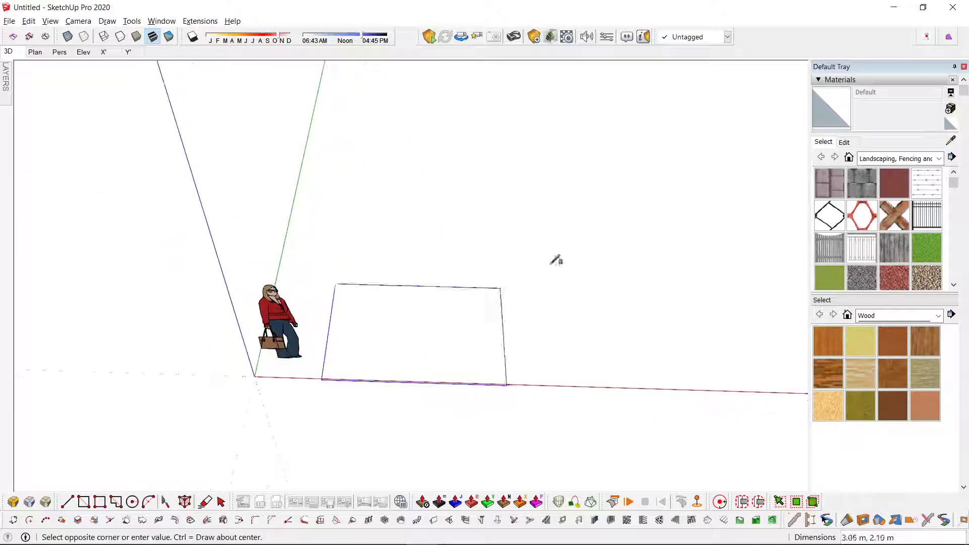
left_click(577, 153)
left_click(628, 83)
left_click(424, 244)
mouse_move(424, 244)
middle_mouse_down()
mouse_move(391, 396)
mouse_move(494, 375)
middle_mouse_up()
left_click(588, 176)
left_click(372, 311)
Select the connected rectangles and merge them into one continuous face
key("space")
triple_click(373, 271)
right_click(380, 268)
left_click(432, 491)
middle_click_drag(555, 434, 387, 303)
left_click(502, 273)
middle_click_drag(502, 273, 415, 171, "shift")
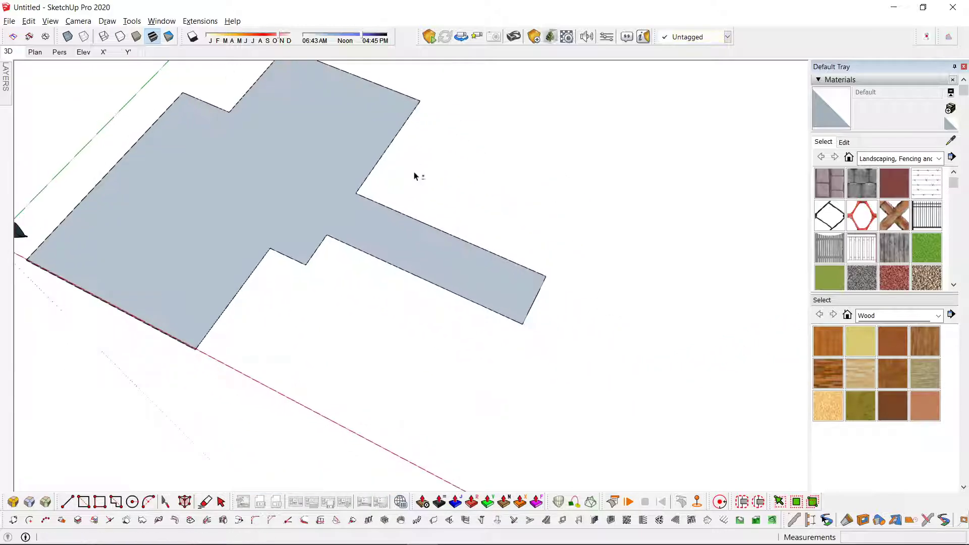
Dimension the long lower edge of the plan's narrow arm
key("d")
left_click(372, 257)
left_click(351, 343)
key("space")
mouse_move(351, 343)
middle_mouse_down()
mouse_move(521, 385)
mouse_move(353, 354)
middle_mouse_up()
Place a screen note beginning "SAY WE WANT THIS EDGE" below the arm's dimension and erase it again
key("t")
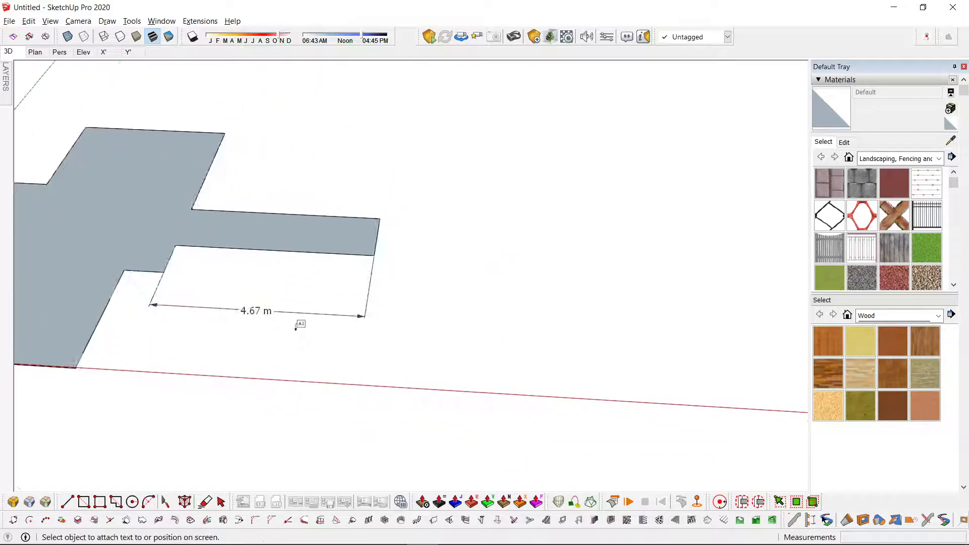
left_click(298, 326)
type("SAY WE WANT THIS EDGE")
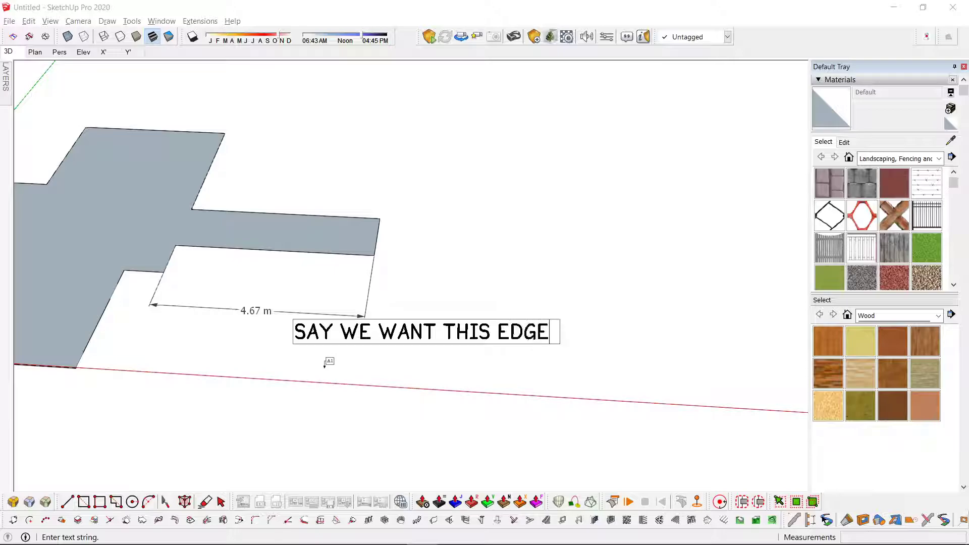
left_click(548, 209)
mouse_move(591, 250)
middle_mouse_down()
mouse_move(530, 296)
mouse_move(373, 294)
mouse_move(634, 346)
middle_mouse_up()
scroll(465, 327, "up", 2)
key("space")
key("e")
left_click(467, 330)
Resize the whole model with the Tape Measure tool by setting the arm's lower edge to 5 m
middle_click_drag(467, 281, 595, 209, "shift")
key("t")
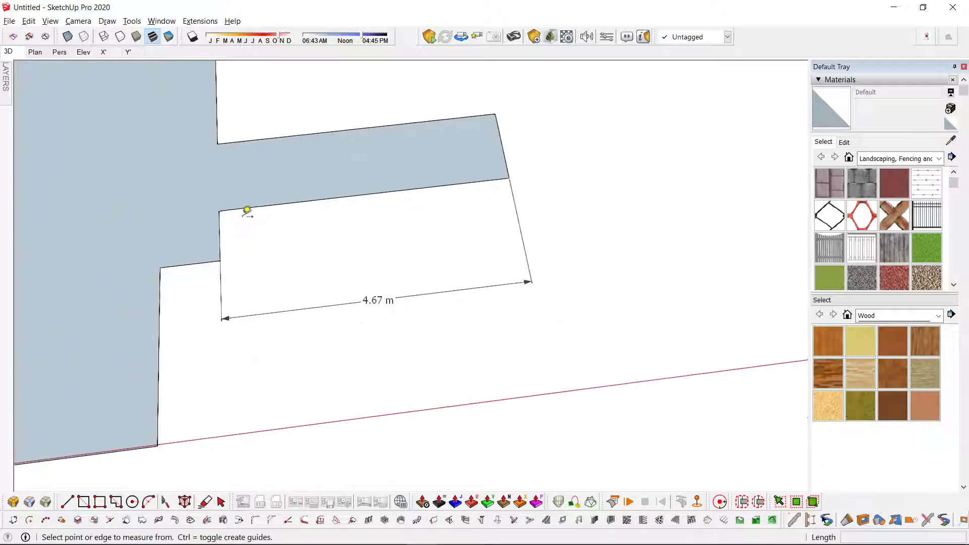
left_click(220, 210)
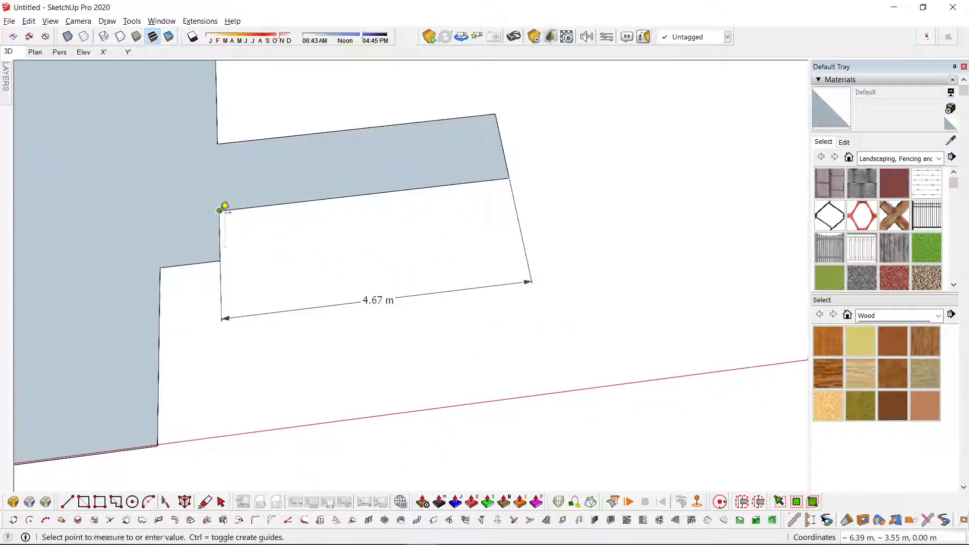
left_click(510, 177)
key("Return")
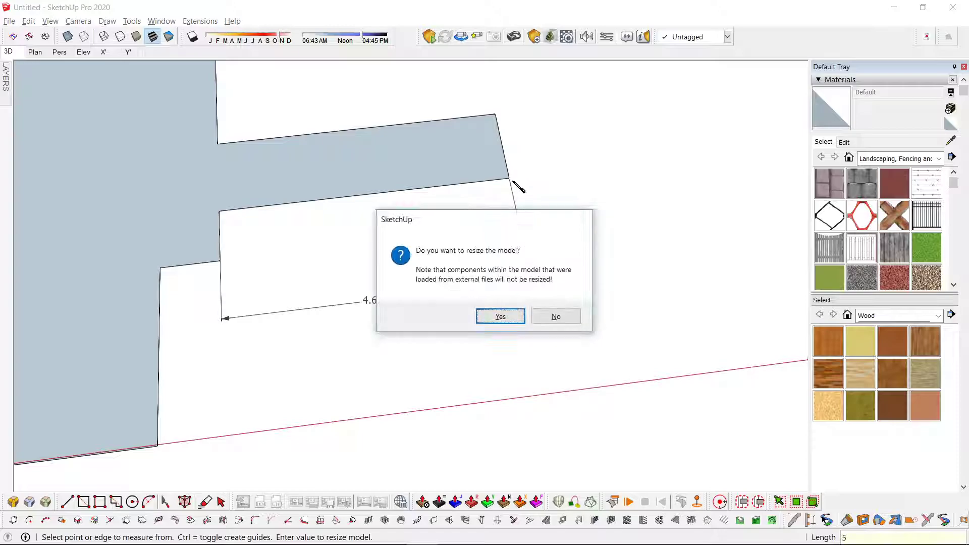
key("Return")
key("space")
Add a screen note beside the plan reading "USE THE TAPE MEASURE TO SELECT 2 POINTS, HIT THE DESIRED MEASUREMENT AND PRESS ENTER"
scroll(490, 280, "down", 3)
middle_click_drag(645, 296, 545, 275)
key("shift+t")
left_click(471, 224)
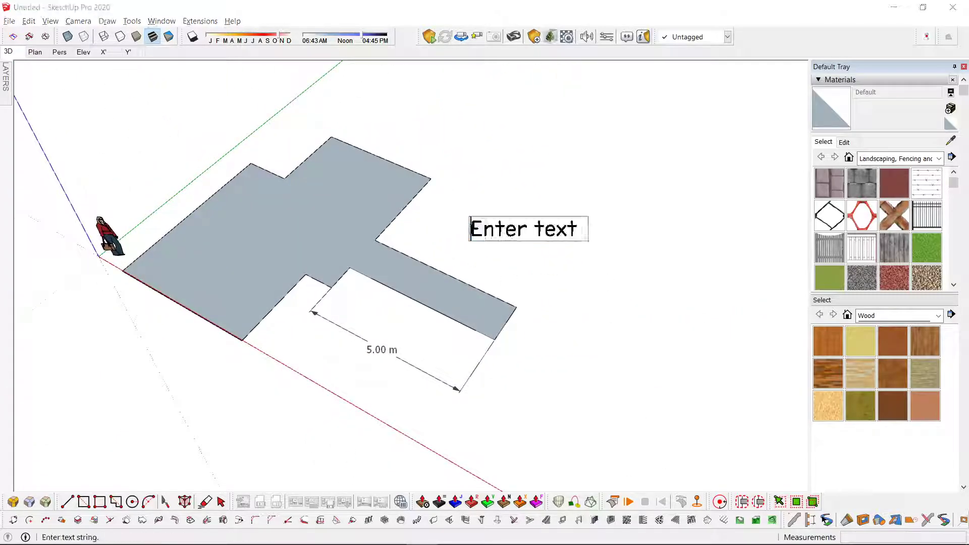
key("BackSpace")
type("USE THE TAPE MEASURE TO")
key("Return")
type("SELECT 2 POINTS, HIT THE")
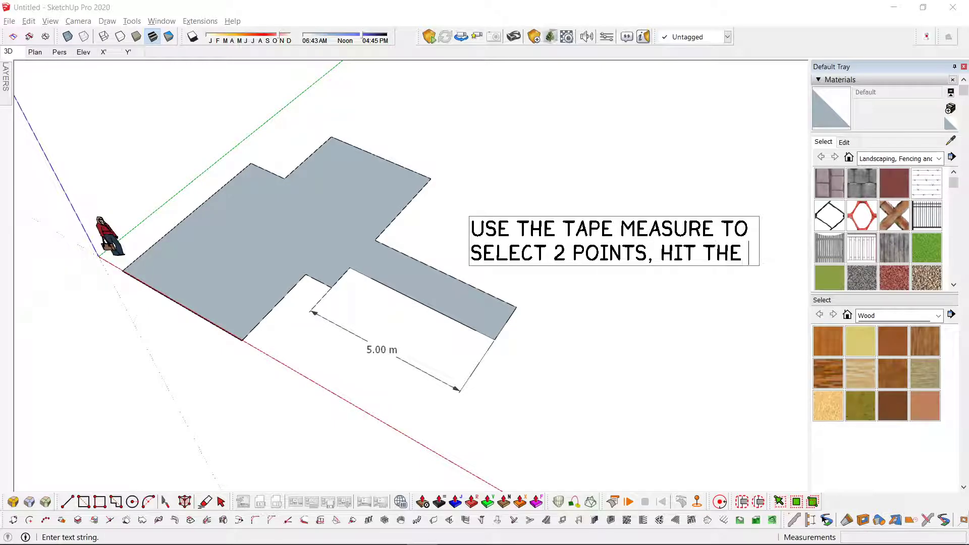
key("Return")
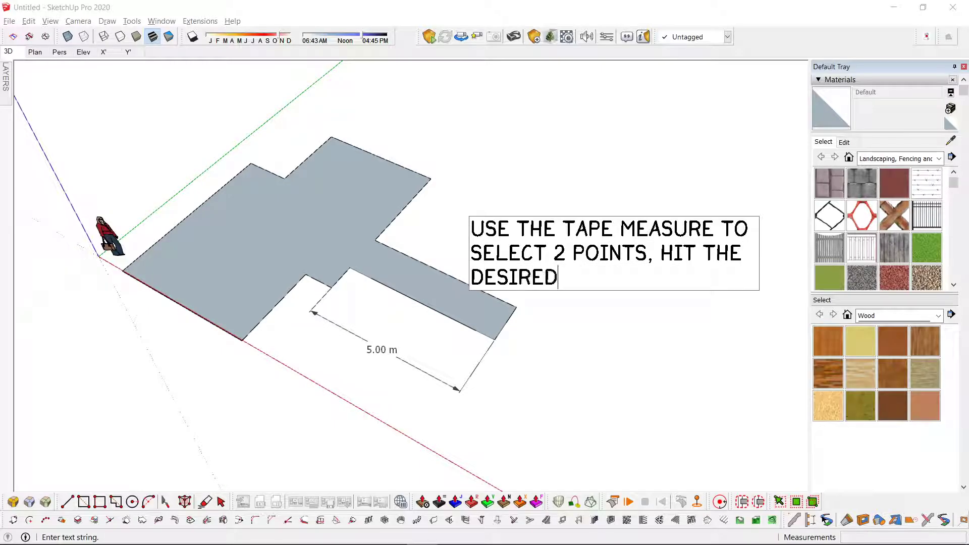
type("DESIRED MEASUREME")
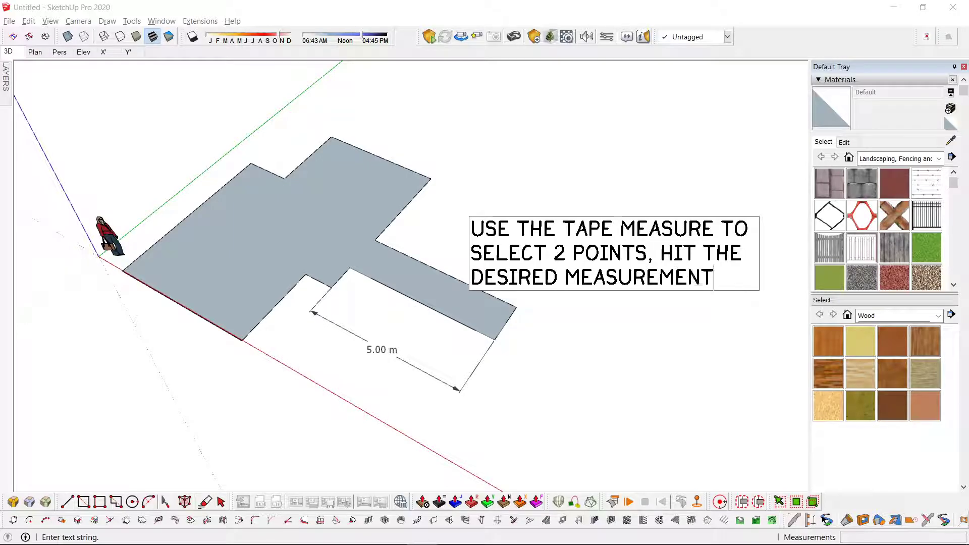
type("NT")
key("Return")
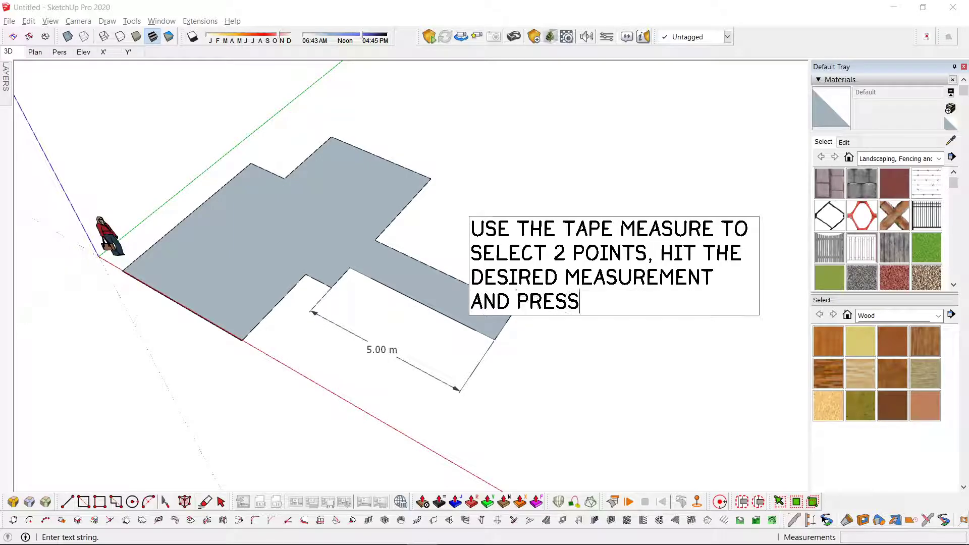
left_click(456, 113)
Resize the whole model with the Tape Measure tool by setting the arm's lower edge to 8 m
scroll(455, 113, "down", 1)
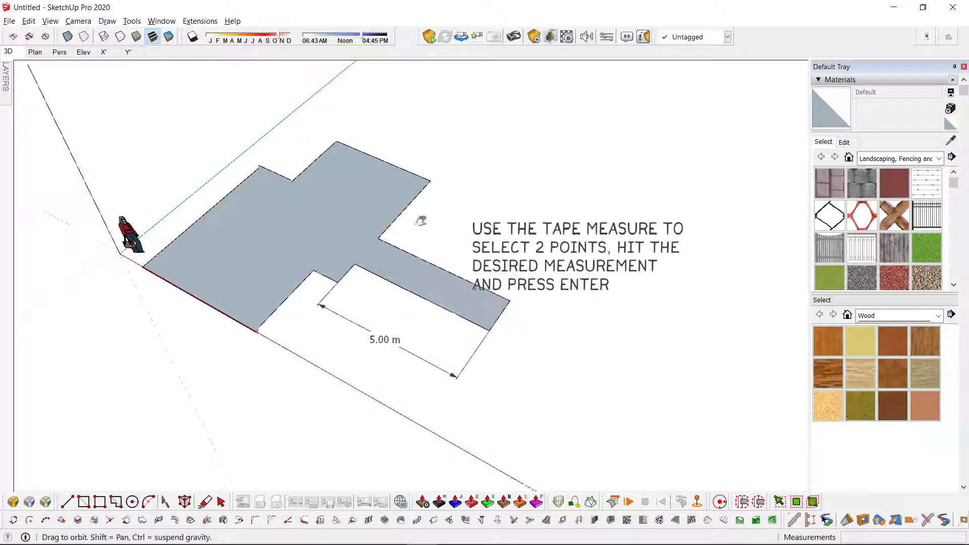
middle_click_drag(424, 218, 365, 262, "shift")
scroll(359, 297, "up", 1)
key("t")
scroll(336, 286, "down", 1)
key("space")
key("t")
left_click(296, 308)
left_click(430, 363)
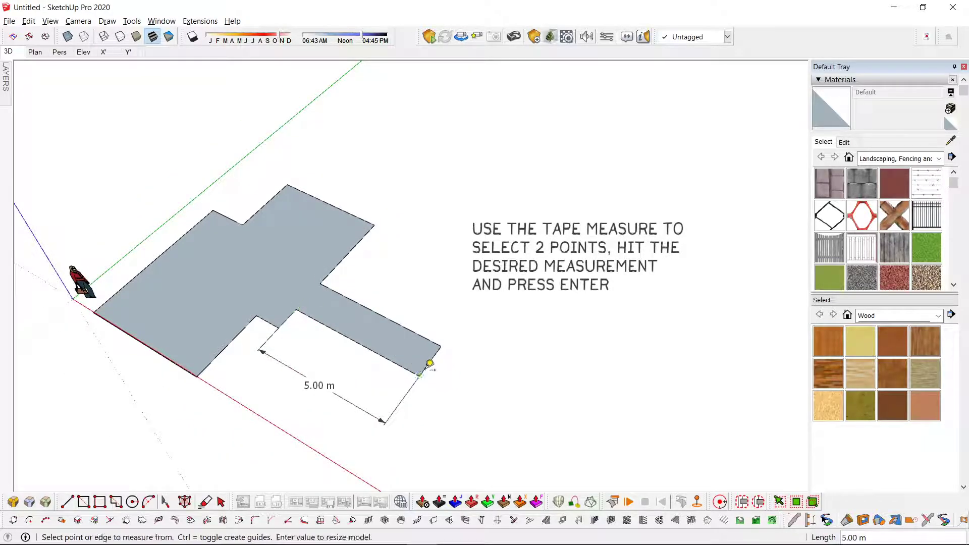
key("Return")
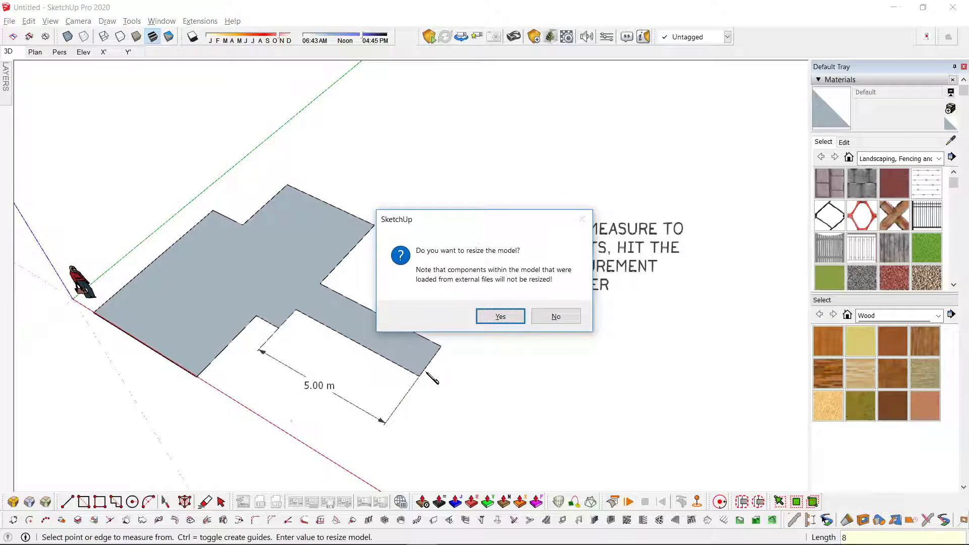
key("Return")
key("space")
Replace the screen note's text with "HOWEVER, THIS RESIZES THE MODEL"
scroll(440, 347, "down", 3)
middle_click_drag(439, 347, 320, 306, "shift")
double_click(518, 253)
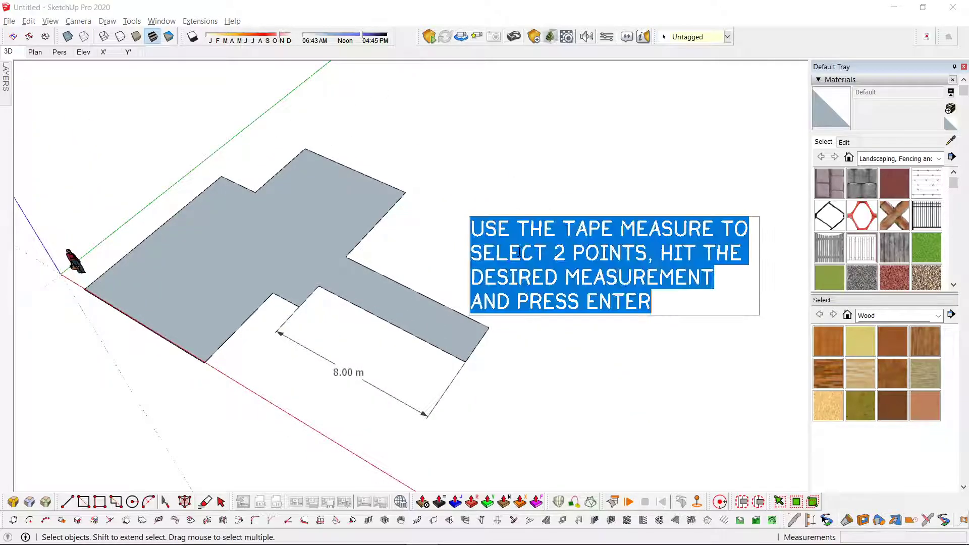
type("HOWEVER, THIS RESIZED")
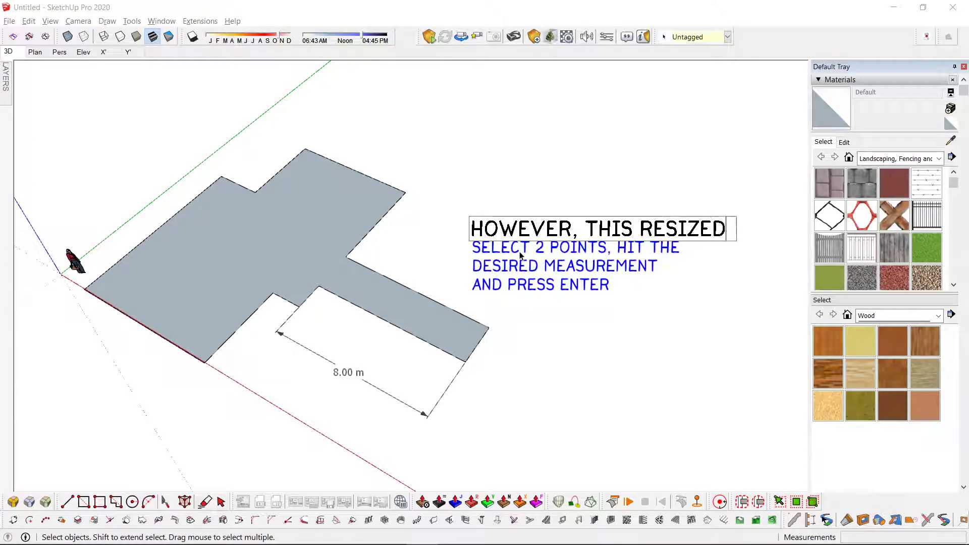
key("BackSpace")
type("SIZES")
key("Return")
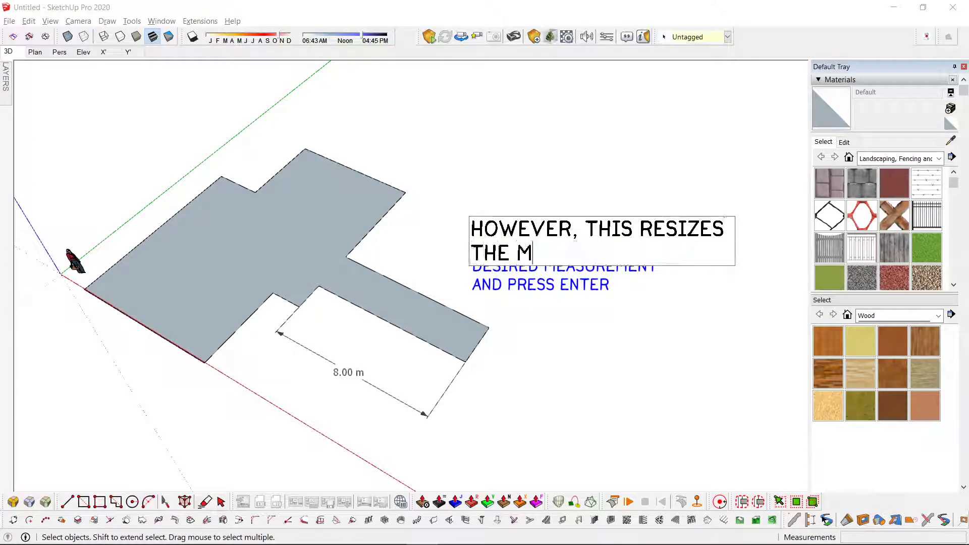
left_click(412, 249)
Attach a leader label with the default component name to the scale figure near the origin
scroll(414, 249, "down", 1)
middle_click_drag(413, 248, 350, 240)
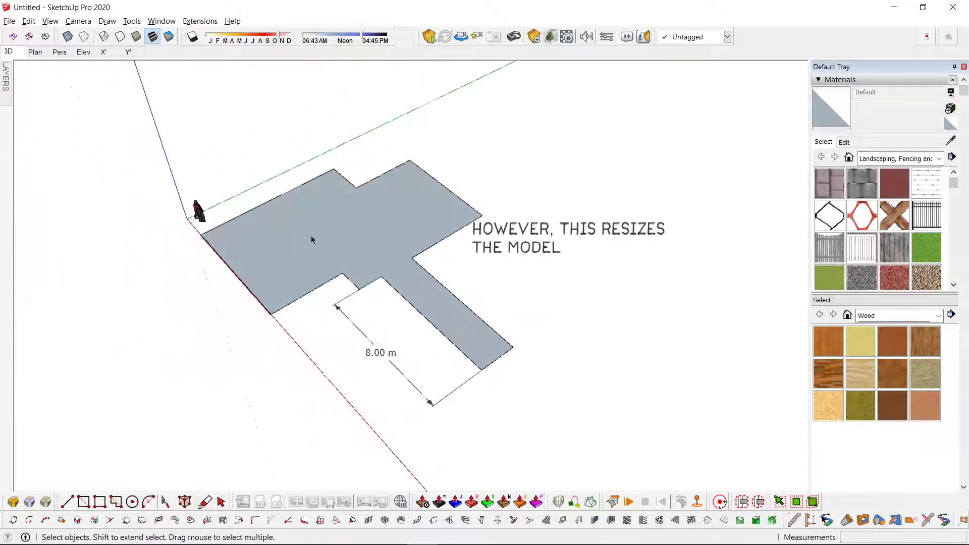
scroll(190, 212, "up", 5)
middle_click_drag(190, 212, 257, 262)
key("shift+t")
left_click(164, 290)
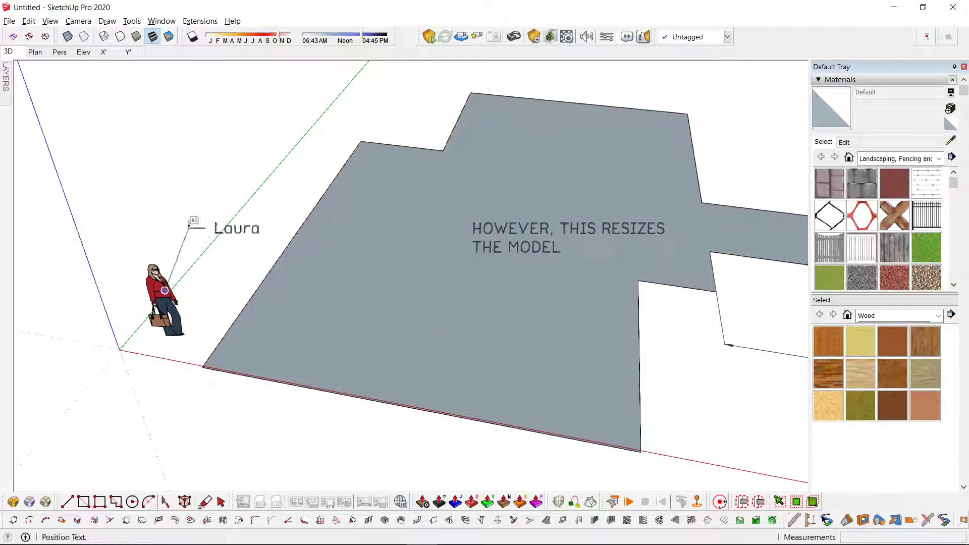
left_click(189, 227)
left_click(231, 187)
Replace the screen note's text with "WE CAN CHOOSE TO GROUP THE DRAWING INSTEAD"
scroll(233, 189, "down", 3)
middle_click_drag(348, 242, 300, 264)
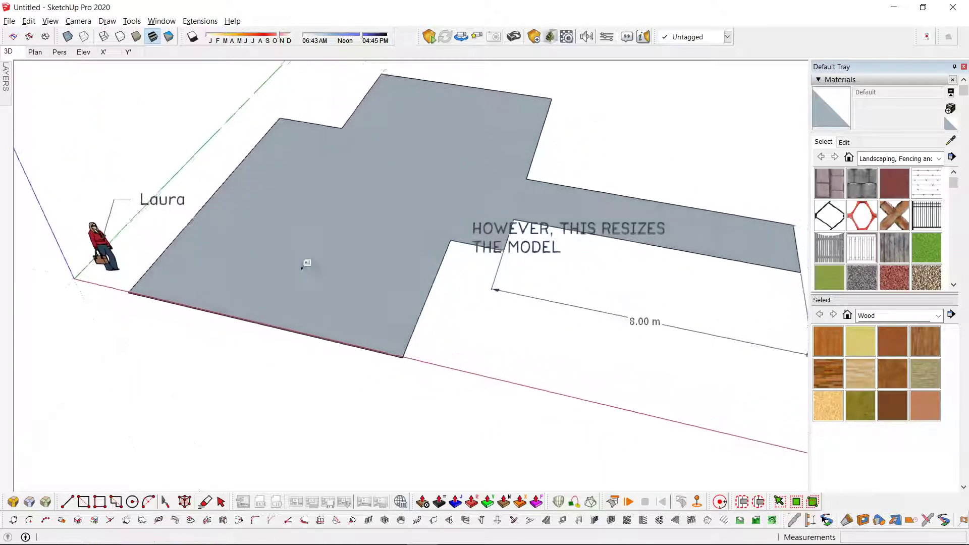
scroll(305, 270, "down", 3)
key("space")
middle_click_drag(477, 279, 450, 286, "shift")
double_click(507, 241)
type("WE")
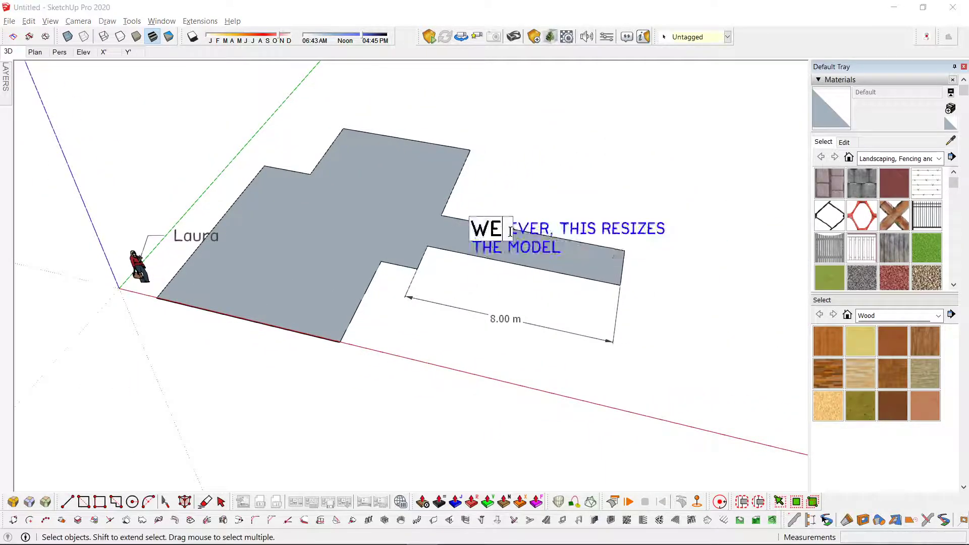
type(" CAN CHOOSE TO GROUP THE DRAWING INSTEA")
left_click(529, 162)
Move the screen note clear of the narrow arm to an open area above the plan
scroll(540, 176, "down", 2)
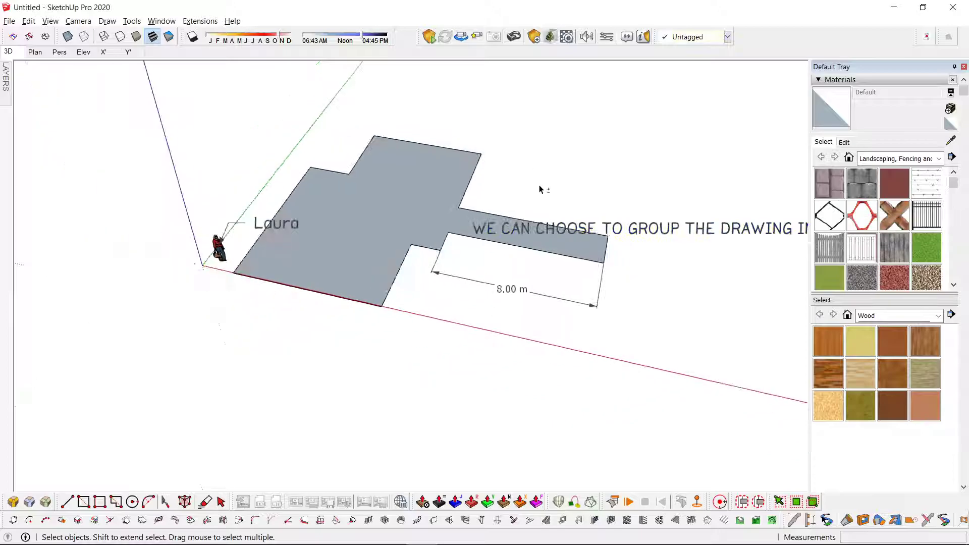
middle_click_drag(545, 184, 366, 202, "shift")
left_click(512, 226)
key("m")
left_click(587, 232)
left_click(351, 145)
Group the plan's face and edges together with the arm's dimension
middle_click_drag(283, 239, 392, 331, "shift")
key("space")
double_click(316, 317)
key("ctrl+g")
Copy the grouped plan along the red axis so the duplicate sits beside the original
middle_click_drag(423, 360, 410, 383)
scroll(429, 323, "down", 2)
middle_click_drag(432, 312, 388, 283, "shift")
key("m")
key("ctrl")
left_click(333, 253)
left_click(578, 296)
key("space")
Open the copied group and resize only it with the Tape Measure tool by setting its arm's lower edge to 4 m
middle_click_drag(649, 294, 611, 278, "shift")
scroll(621, 279, "up", 2)
left_click(593, 279)
double_click(488, 368)
key("t")
left_click(436, 299)
left_click(574, 319)
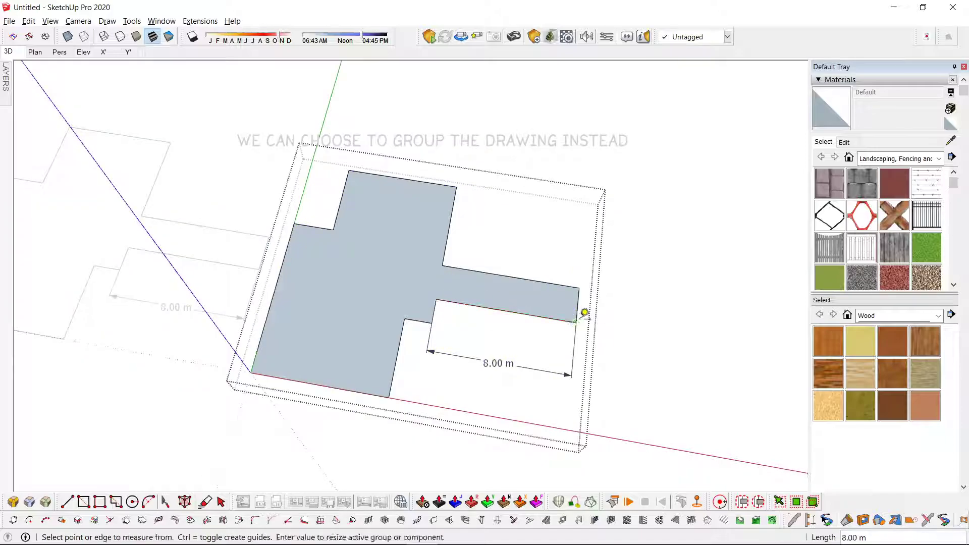
type("4")
key("Return")
key("Return")
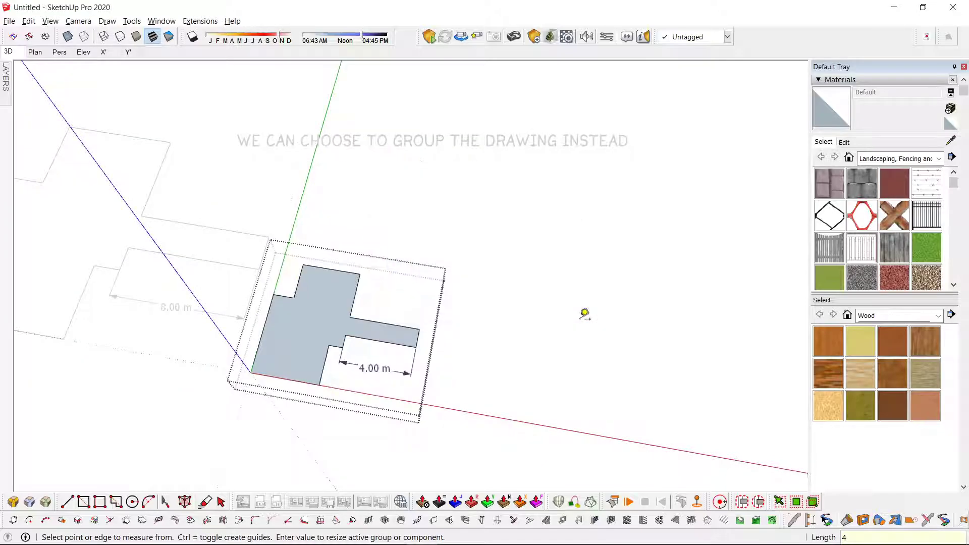
Replace the screen note's text with "SO THAT IT DOESN'T AFFECT THE OTHER DRAWINGS"
middle_click_drag(584, 313, 540, 337)
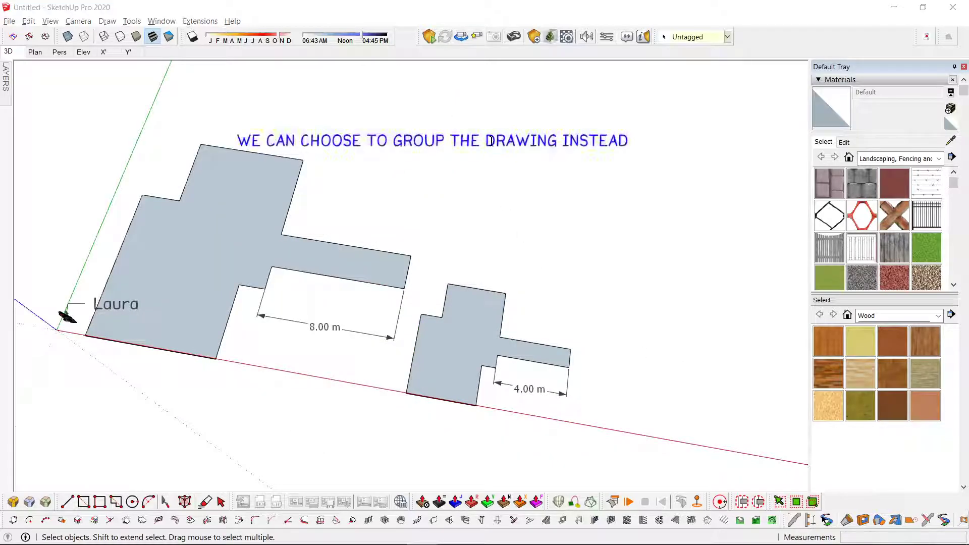
double_click(492, 145)
type("SO")
type(" THAT IT DOESN'T AFFECT THE")
type(" OTHER DRAWINGS")
Replace the screen note's text with "THIS IS USEFUL WHEN IMPORTING CAD, PNG, JPG, AND PDF"
middle_click_drag(478, 258, 521, 244)
double_click(496, 147)
type("THIS IS")
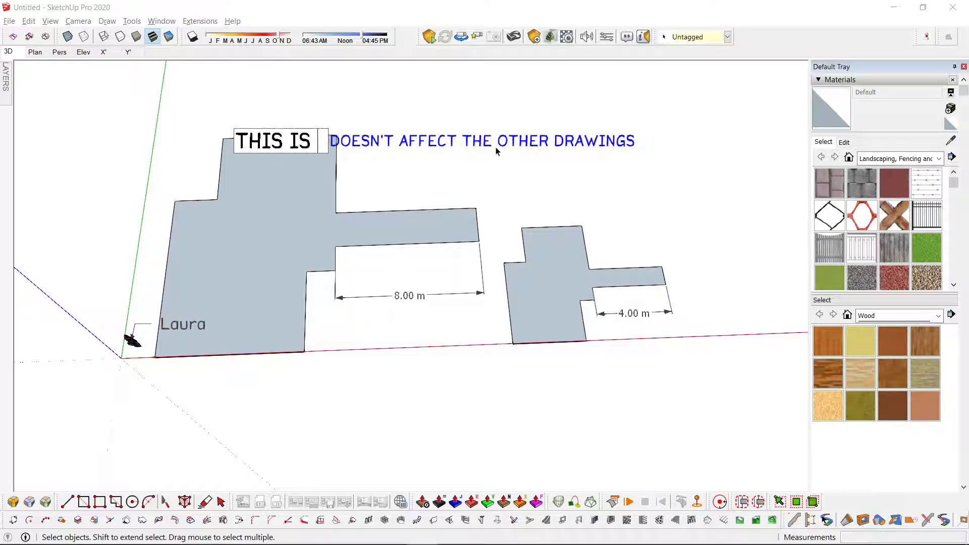
type(" USEFUL WHEN IMPORTING CAD, PN")
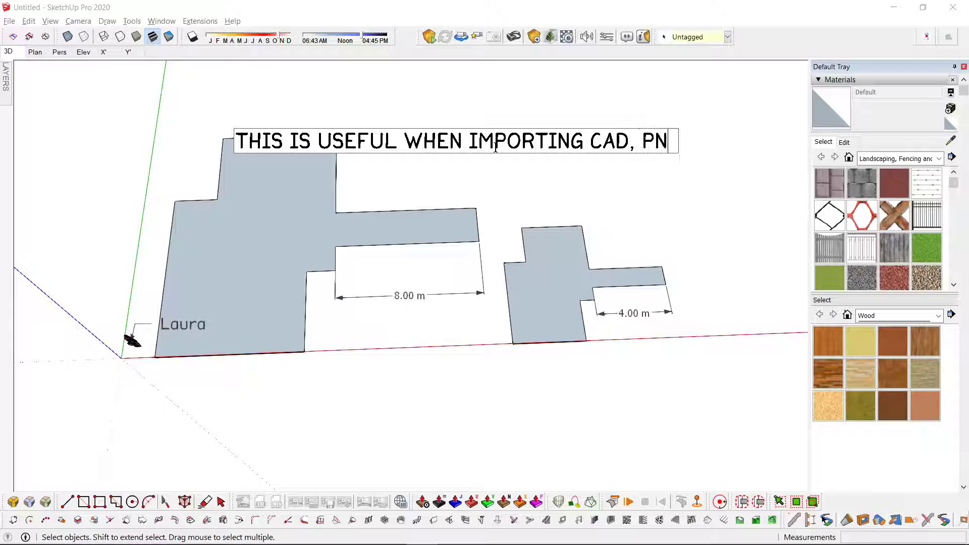
type("G, JPG, AND PDF")
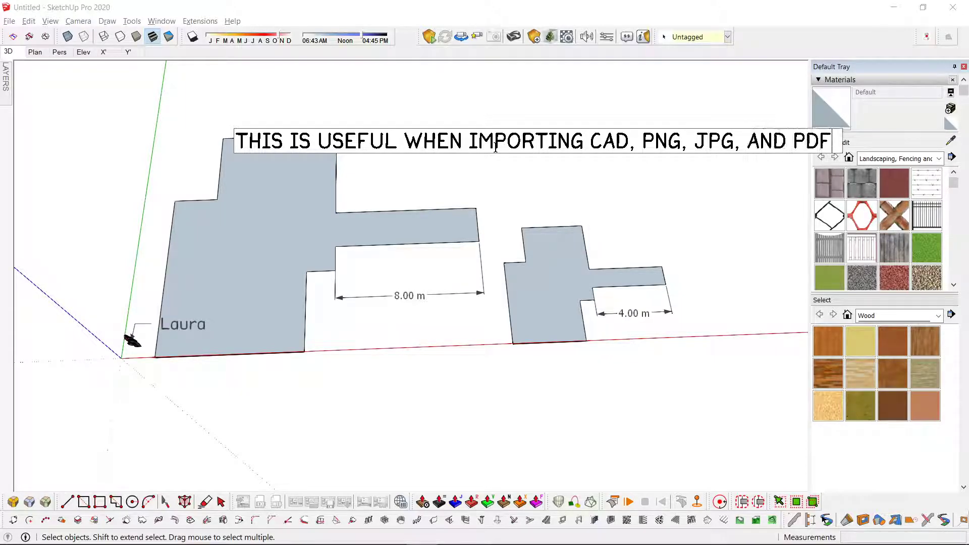
left_click(497, 212)
Switch to the top view and erase the screen note above the plans
scroll(497, 213, "down", 2)
middle_click_drag(494, 217, 434, 299)
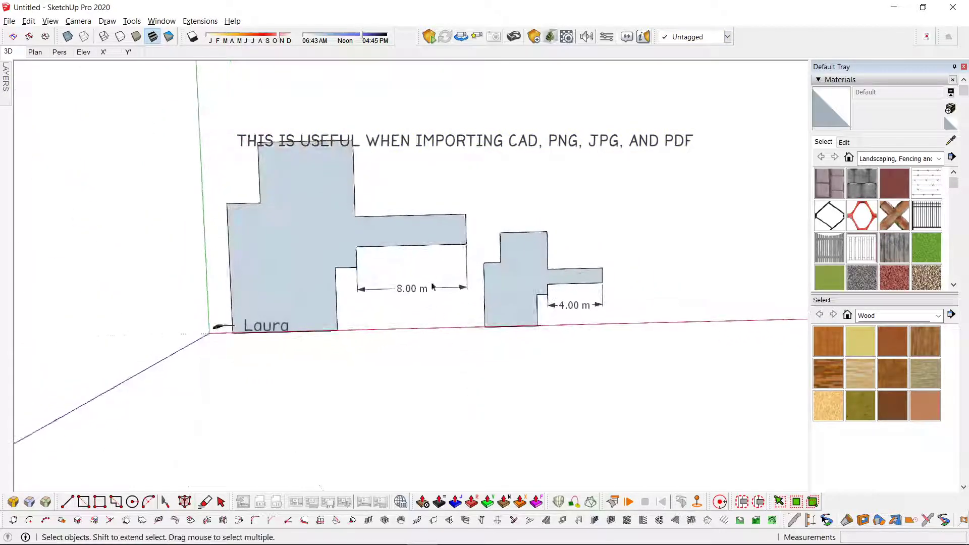
key("F3")
scroll(504, 297, "up", 2)
scroll(504, 305, "down", 2)
key("e")
left_click(509, 154)
Scale the smaller grouped plan up uniformly from its corner until its arm is about 15 m long
scroll(581, 195, "down", 1)
middle_click_drag(582, 196, 474, 203, "shift")
key("space")
left_click(392, 324)
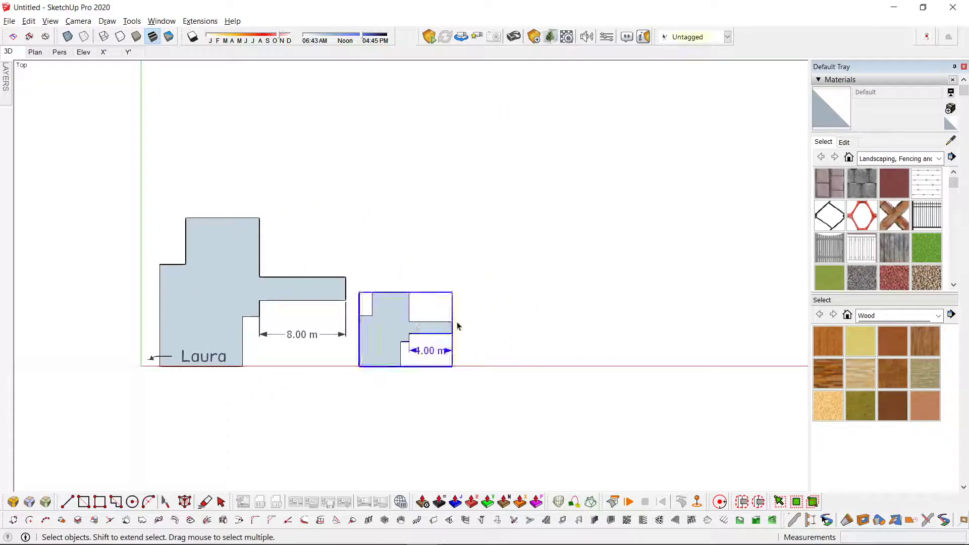
key("s")
left_click_drag(452, 292, 707, 88)
key("space")
middle_click_drag(393, 245, 519, 210, "shift")
left_click(640, 394)
Dimension the vertical edge between the enlarged plan's lower notch and its base on the red axis
middle_click_drag(650, 325, 560, 359, "shift")
key("d")
left_click(550, 271)
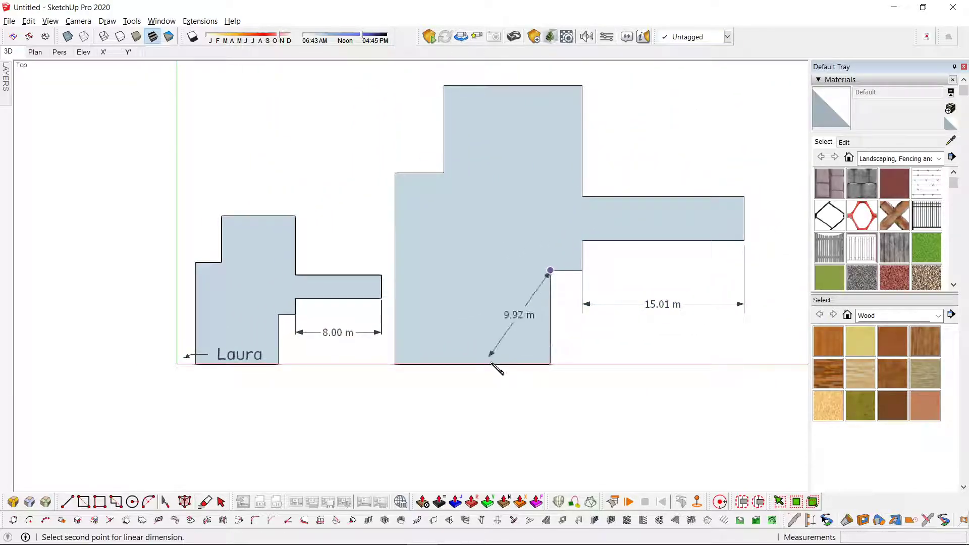
left_click(550, 365)
left_click(489, 371)
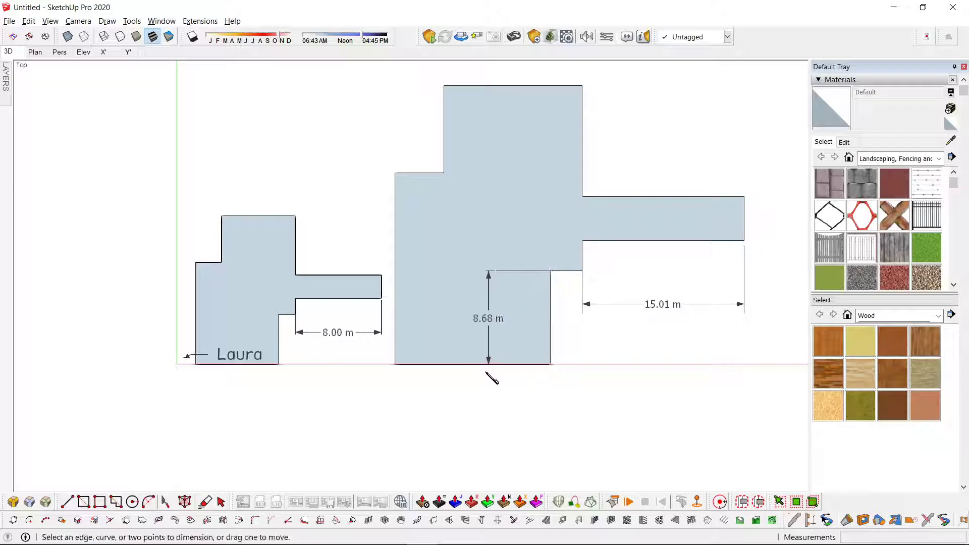
Erase the scale figure's leader label beside the original plan
scroll(378, 357, "down", 1)
middle_click_drag(379, 356, 449, 326, "shift")
key("space")
scroll(374, 324, "up", 2)
key("e")
left_click(258, 333)
key("space")
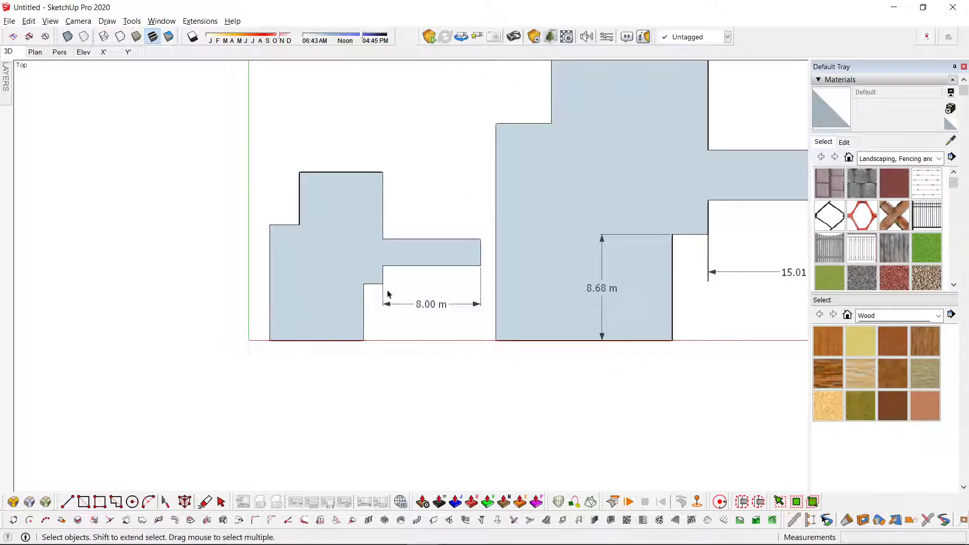
Open the smaller plan's group and resize it with the Tape Measure so its lower notch's vertical edge is 8.68 m
scroll(372, 294, "up", 3)
double_click(343, 292)
scroll(360, 292, "down", 1, "shift")
middle_click_drag(359, 293, 296, 303, "shift")
key("d")
key("t")
left_click(295, 291)
left_click(295, 358)
type("8.68")
key("Return")
key("Return")
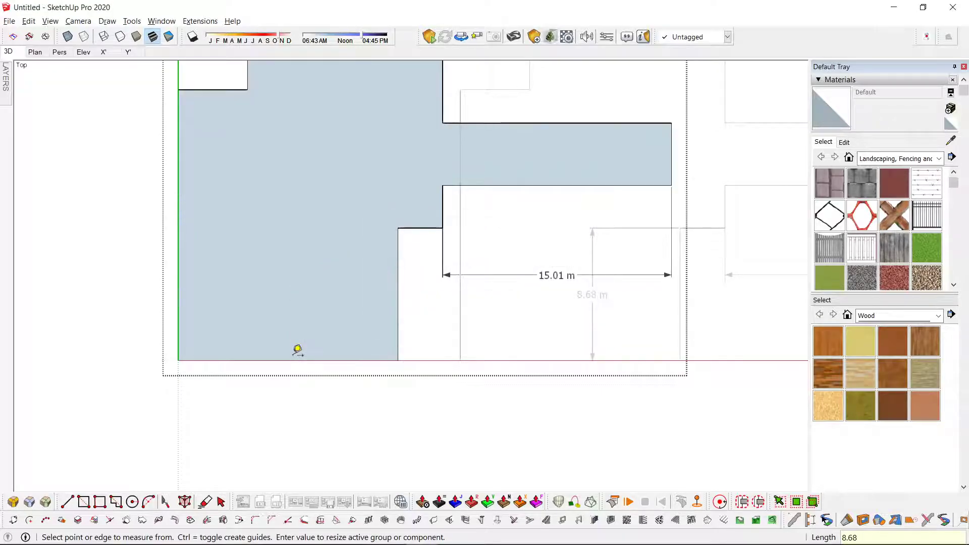
Move the resized plan group along the red axis until it sits clear of the other plan
key("space")
scroll(299, 355, "down", 2)
key("m")
left_click(301, 271)
left_click(147, 271)
key("space")
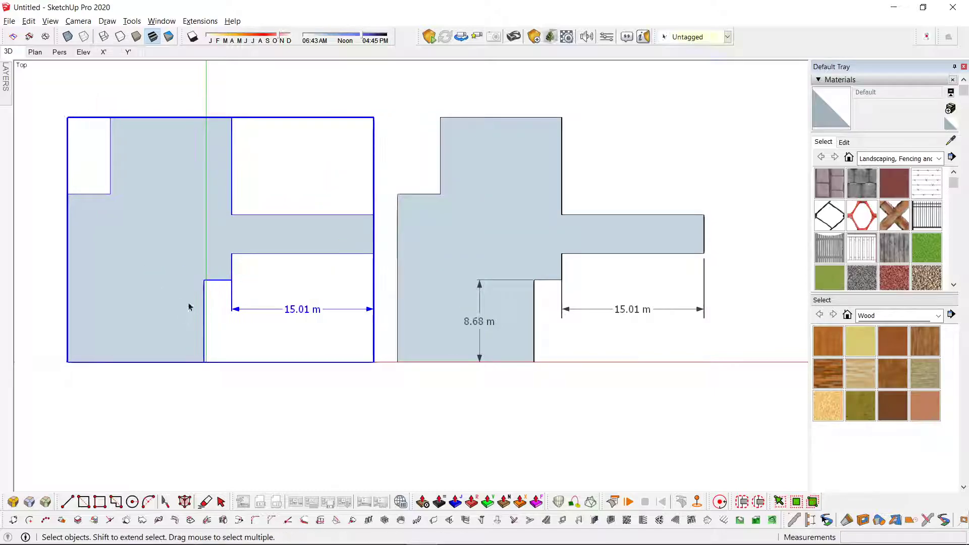
Dimension the vertical edge between the moved plan's lower notch and its base
key("d")
left_click(203, 361)
left_click(203, 279)
left_click(152, 290)
key("space")
Open the stationary plan's group and offset its face outline inward by about 0.25 m
scroll(296, 331, "down", 2)
middle_click_drag(547, 395, 309, 255)
scroll(502, 264, "up", 2)
double_click(479, 350)
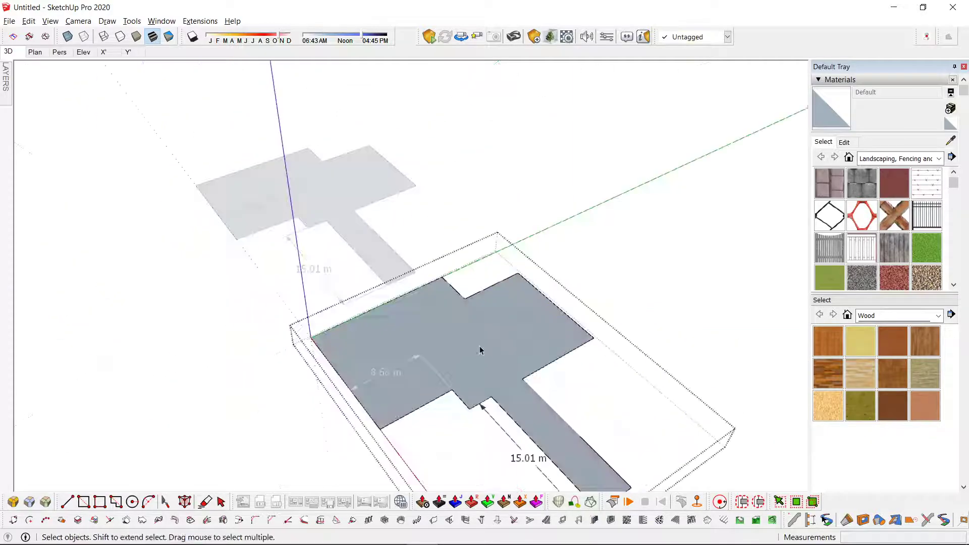
scroll(525, 306, "up", 3)
key("f")
key("p")
key("f")
double_click(538, 296)
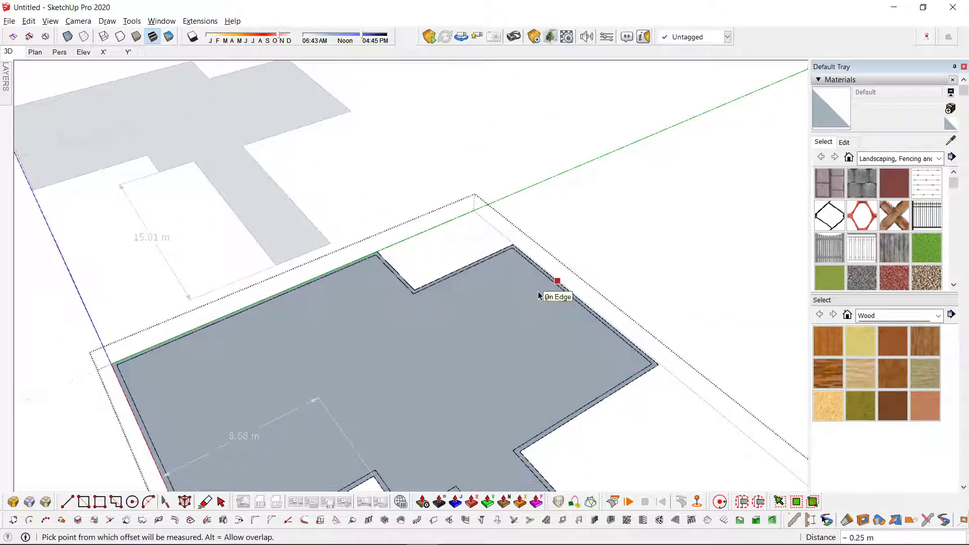
Push/Pull the thin border of the offset face up into walls about 10.36 m high
key("space")
scroll(551, 275, "up", 5)
key("p")
left_click(526, 267)
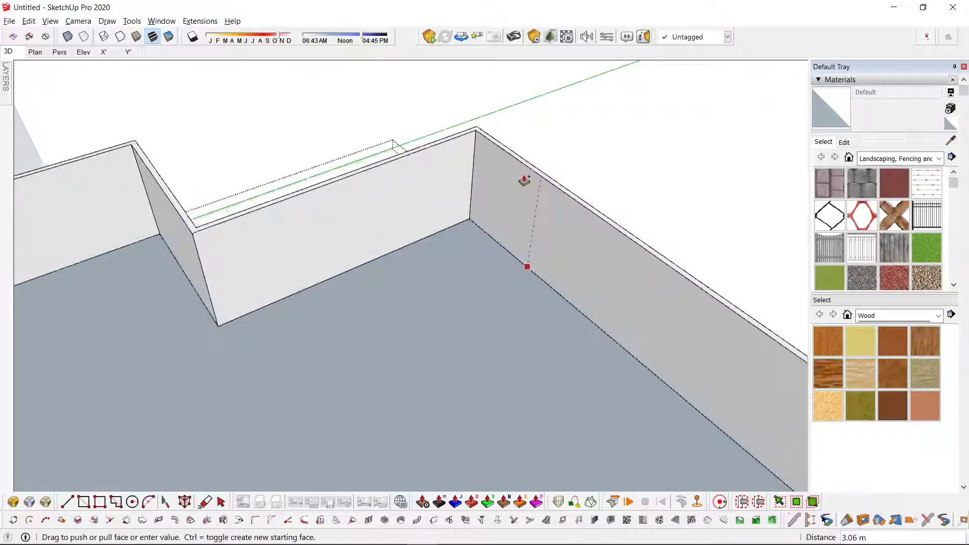
scroll(524, 181, "down", 6)
left_click(522, 88)
key("space")
Dimension the height of the walls at the front corner on the red axis
scroll(353, 262, "down", 1)
middle_click_drag(318, 353, 568, 331)
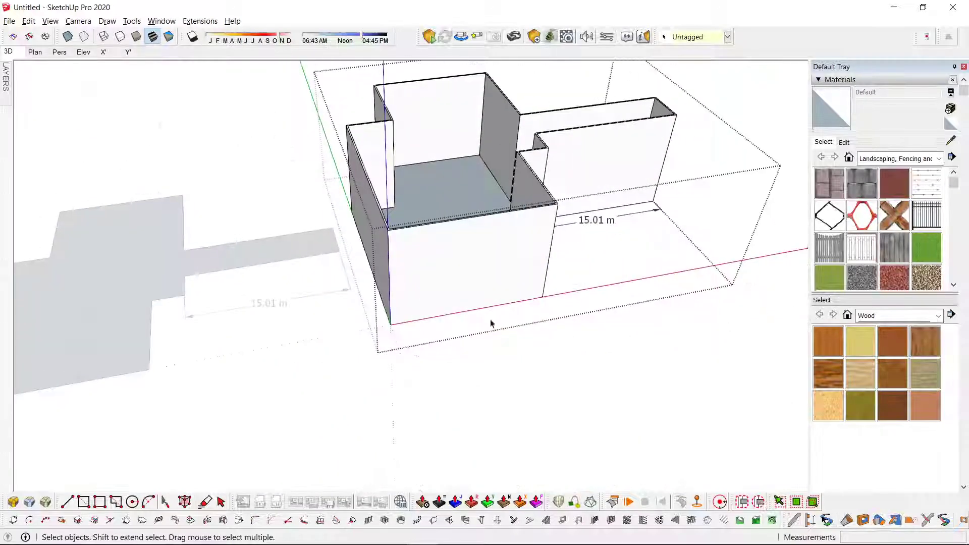
scroll(396, 293, "up", 3)
key("e")
key("d")
left_click(385, 319)
left_click(434, 306)
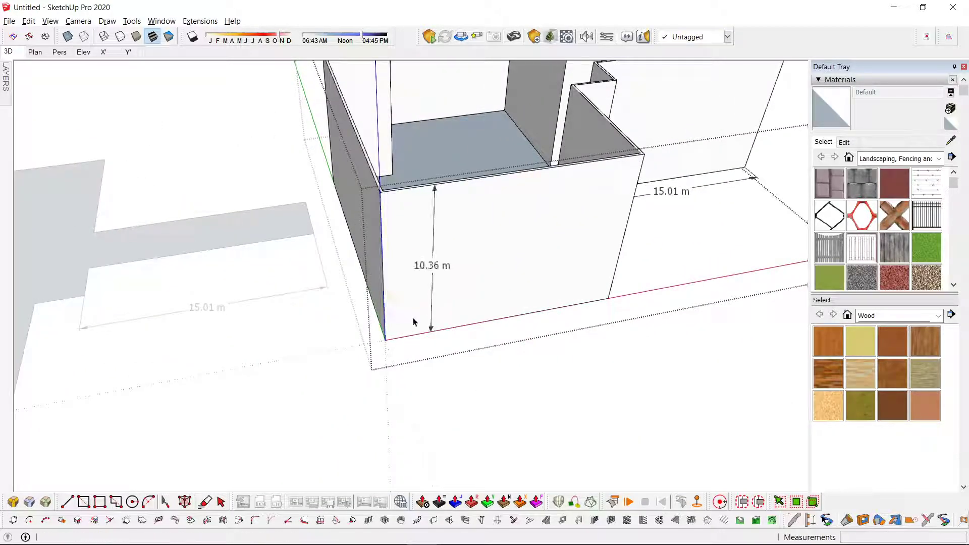
key("space")
Close the walled group and scale it down uniformly from its far upper corner until the walls are about 3.94 m high
scroll(412, 321, "down", 2)
left_click(485, 335)
scroll(484, 335, "down", 2)
left_click(472, 309)
middle_click_drag(472, 309, 526, 334)
key("s")
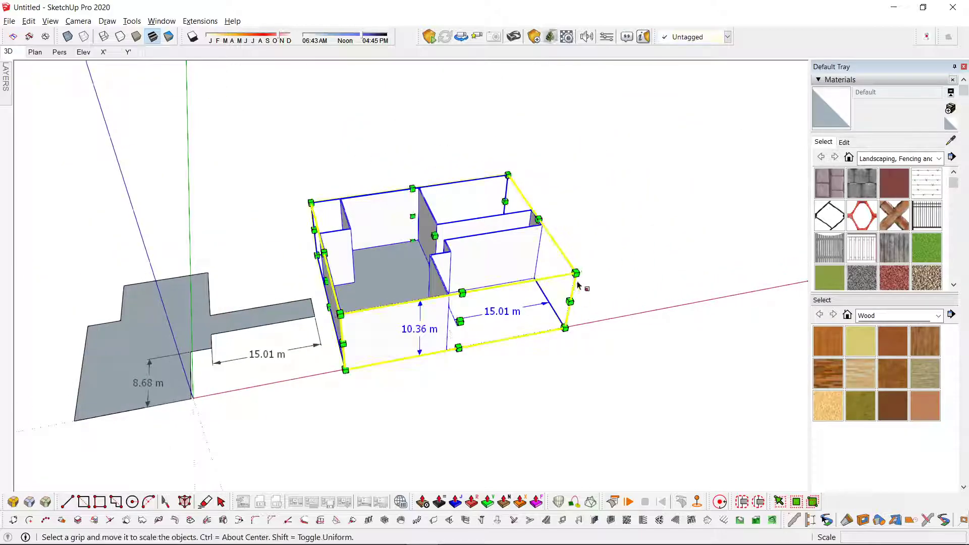
left_click_drag(508, 176, 378, 277)
key("space")
Open the remaining flat plan's group and offset its face outline inward by 0.15 m
scroll(340, 368, "up", 4)
middle_click_drag(376, 398, 408, 372)
double_click(283, 287)
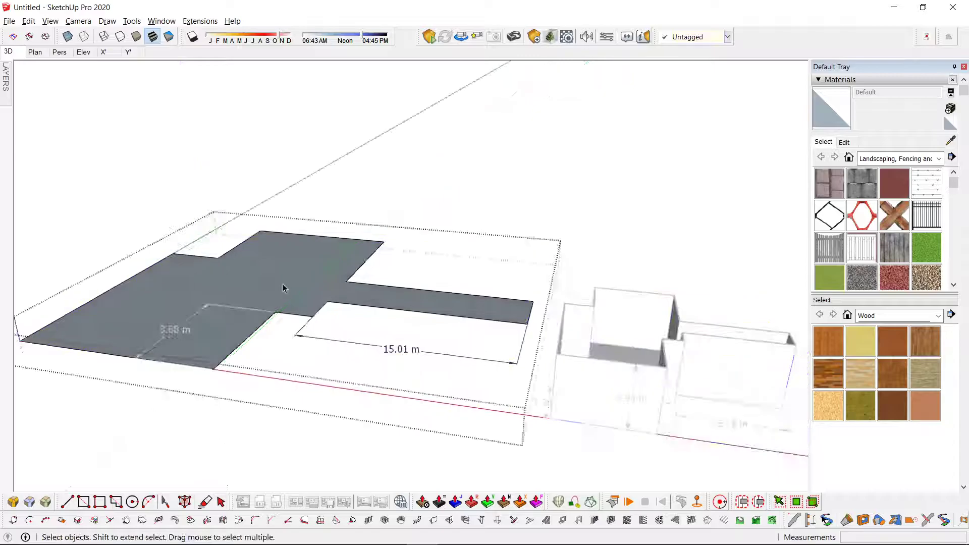
scroll(328, 290, "up", 2)
key("f")
left_click(391, 284)
type(".15")
key("Return")
Raise the offset border of this plan into walls by repeating the previous Push/Pull height
scroll(371, 287, "up", 4)
key("p")
double_click(261, 334)
scroll(261, 334, "down", 8)
key("space")
Resize the open group with the Tape Measure so the vertical edge at its front wall corner is 3.94 m
scroll(337, 396, "down", 2)
key("t")
middle_click_drag(32, 216, 182, 205)
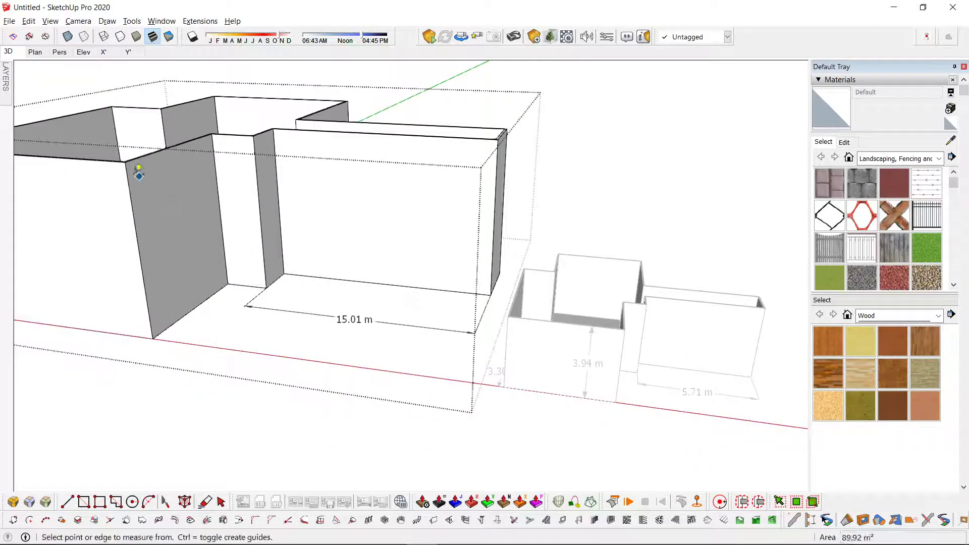
left_click(126, 161)
type("3.94")
key("Return")
key("Return")
key("space")
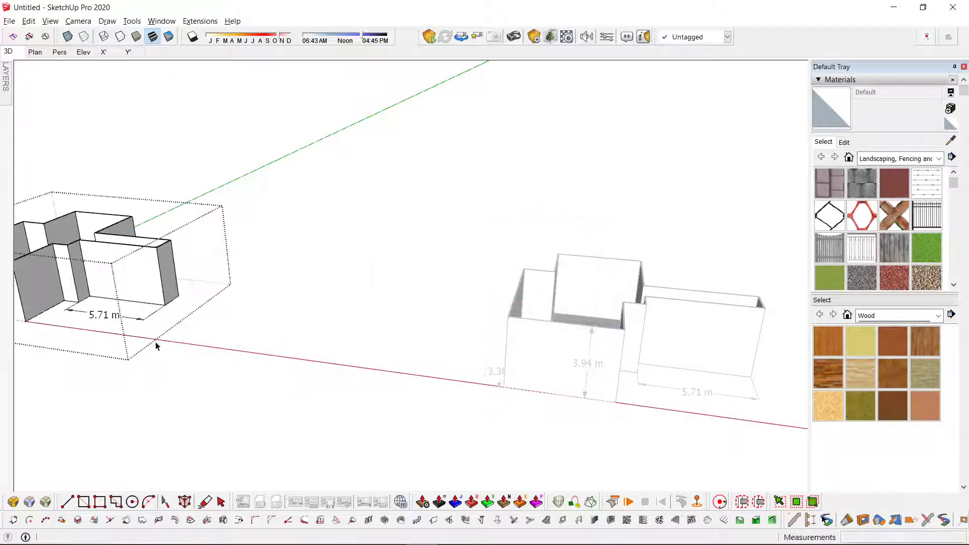
Close the resized group and move it along the red axis next to the other walled plan
left_click(156, 345)
left_click(129, 281)
key("m")
left_click(165, 304)
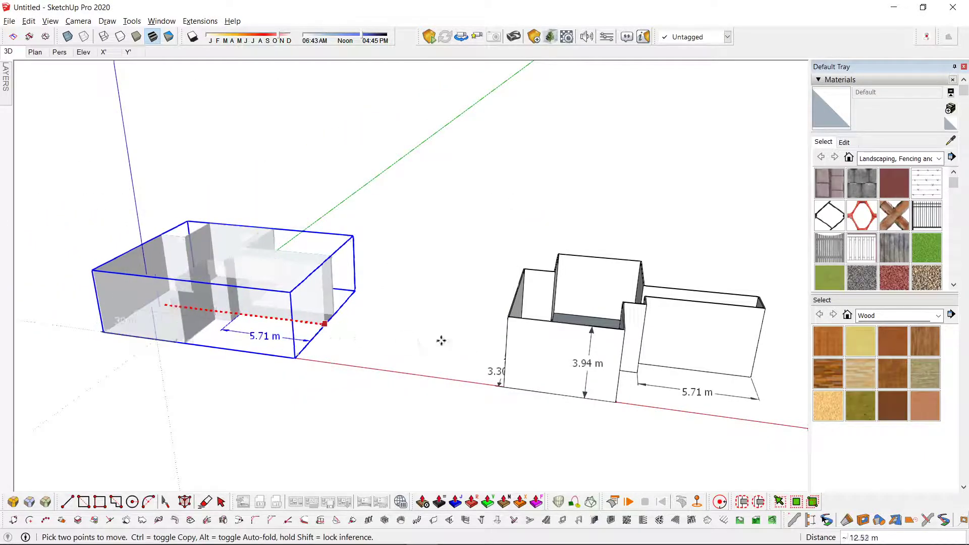
left_click(496, 346)
key("space")
left_click(248, 423)
Dimension the vertical edge at the moved building's front wall corner beside the notch
middle_click_drag(248, 423, 599, 352)
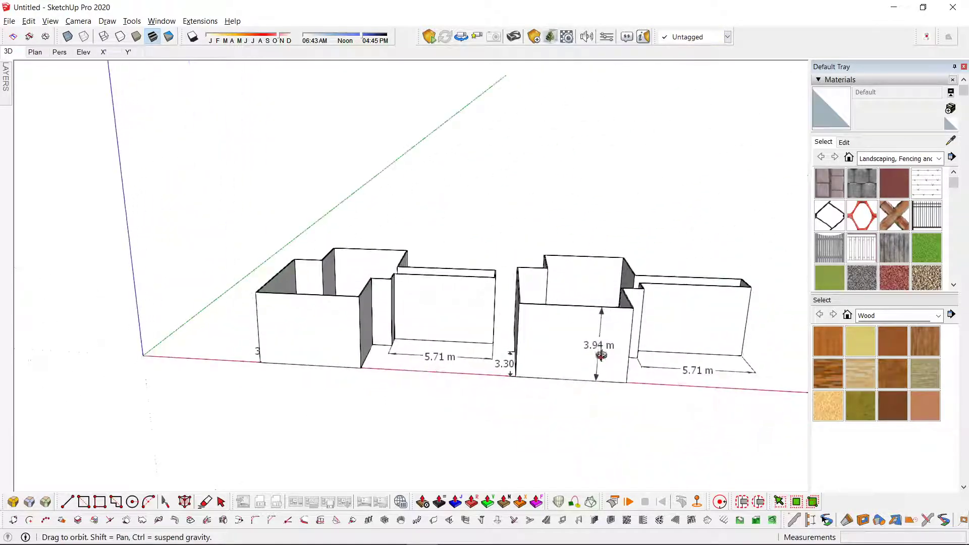
scroll(600, 350, "up", 3)
left_click(529, 360)
key("d")
left_click(242, 270)
left_click(250, 375)
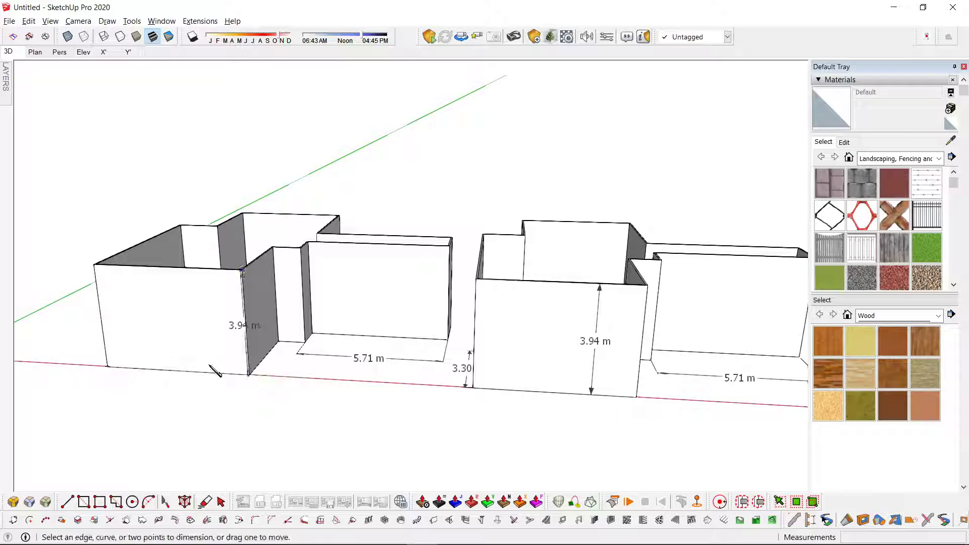
Move the new wall height dimension out in front of the building so its text is readable
middle_click_drag(237, 374, 282, 391)
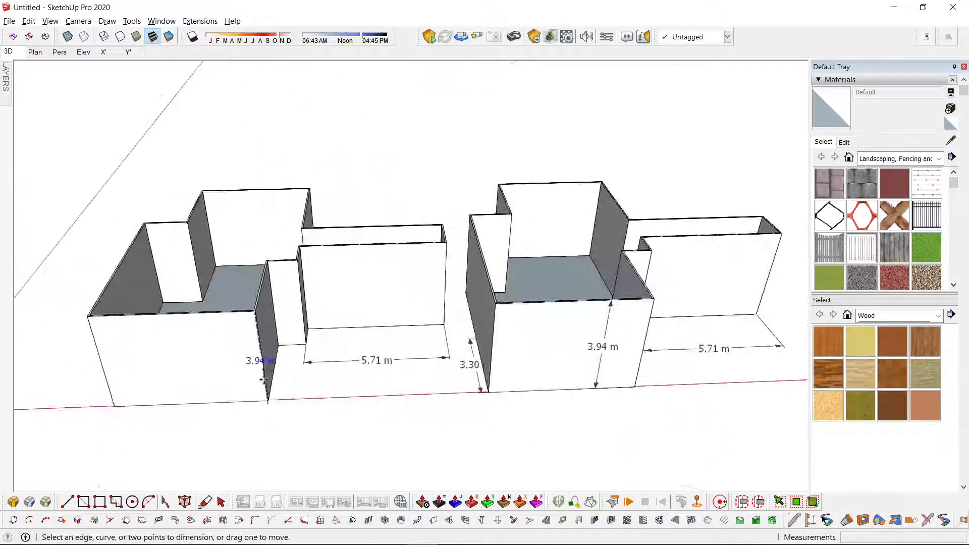
scroll(290, 397, "up", 2)
key("space")
left_click(249, 358)
key("m")
left_click(240, 348)
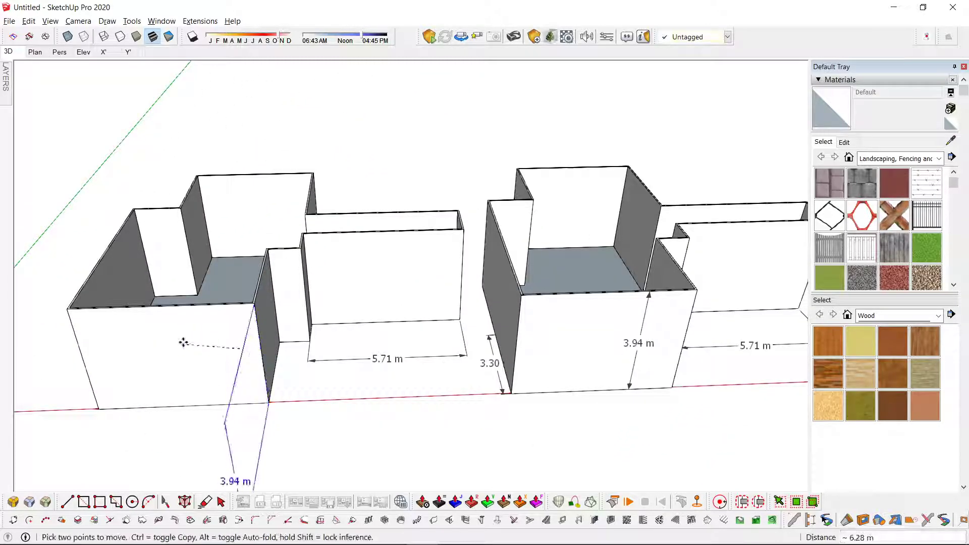
left_click(207, 337)
key("space")
Switch to the top view and delete both walled plans with all their dimensions
scroll(376, 362, "down", 3)
middle_click_drag(474, 379, 449, 404)
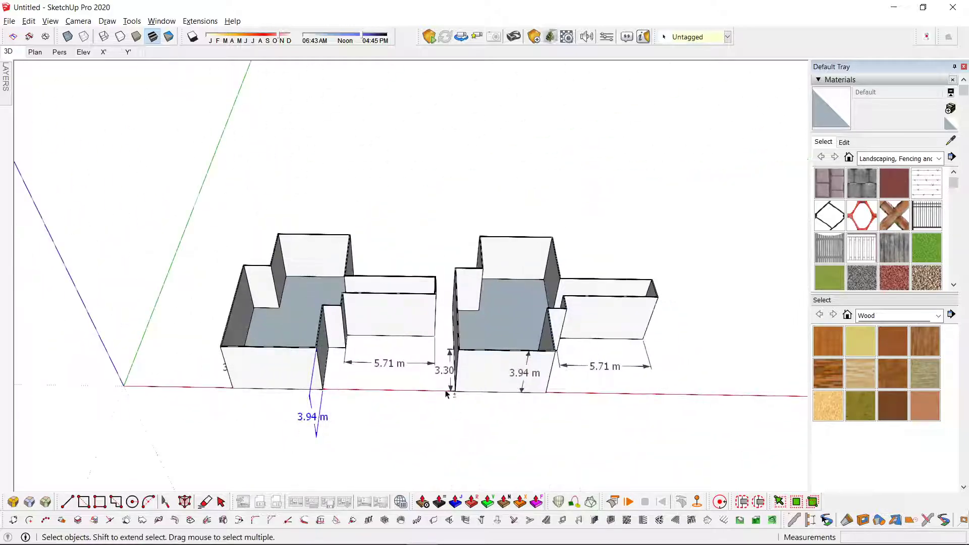
key("F2")
left_click_drag(237, 425, 234, 427)
scroll(340, 372, "down", 3)
key("Delete")
Place a screen text note reading "THANKS FOR VIEWING :)" in the empty drawing area
scroll(441, 306, "up", 2)
key("t")
left_click(402, 241)
left_click_drag(413, 244, 519, 242)
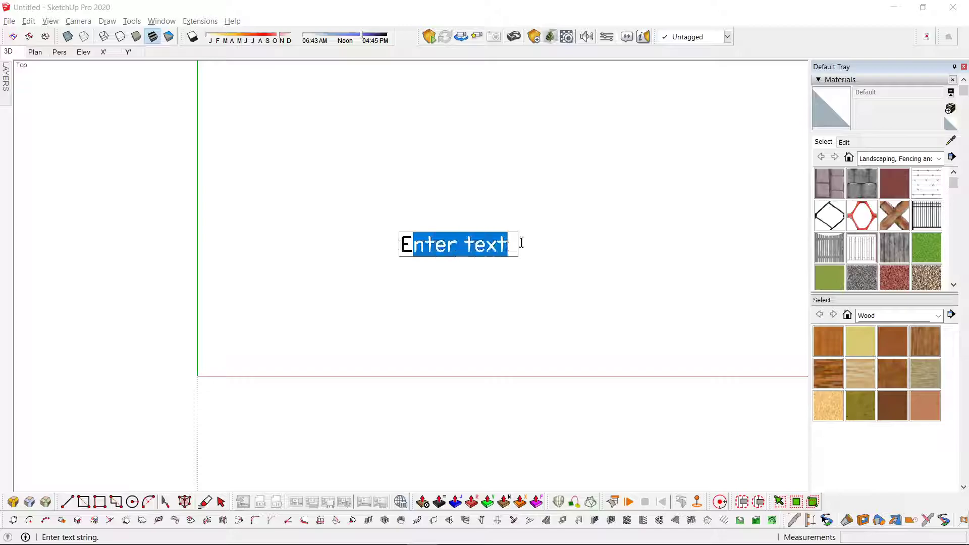
key("BackSpace")
key("BackSpace")
type("THANKS FOR VIEWING :)")
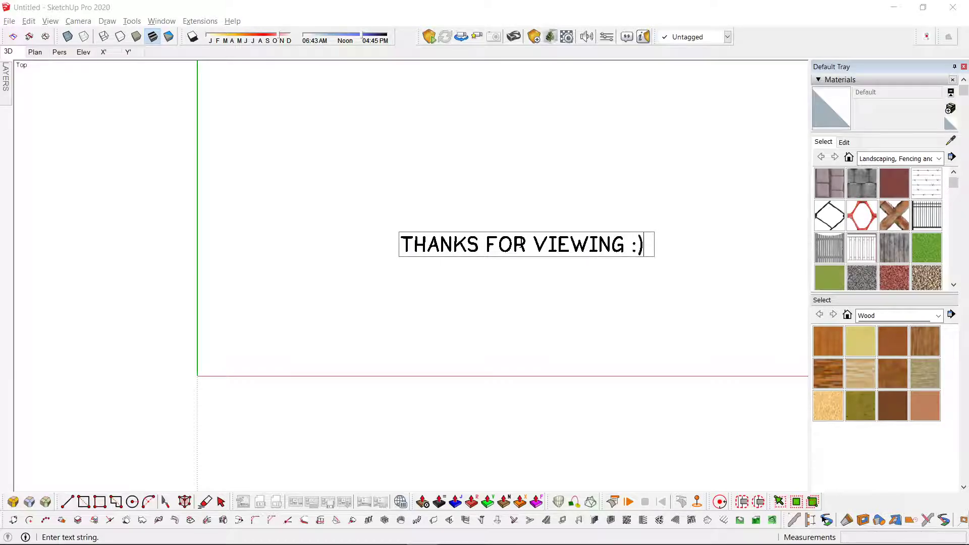
left_click(575, 170)
key("alt+Tab")
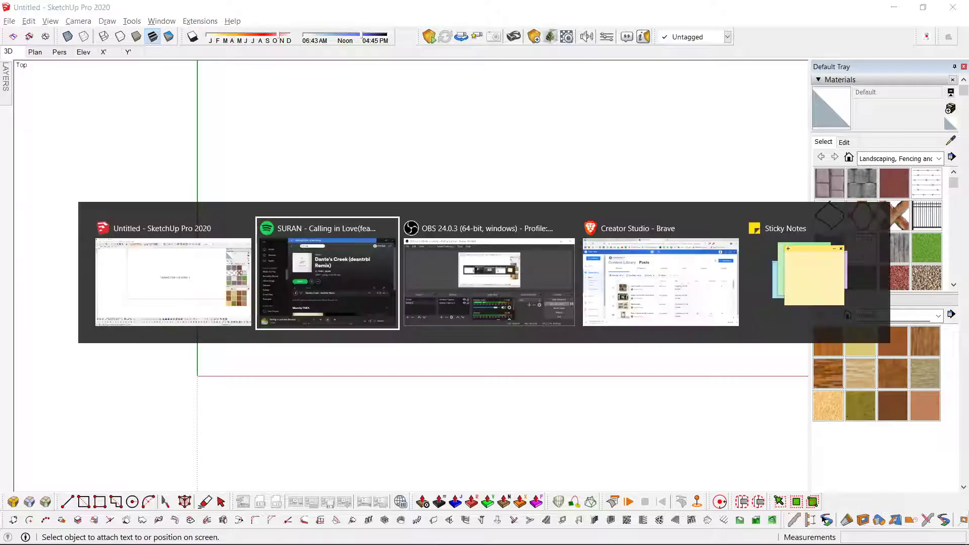